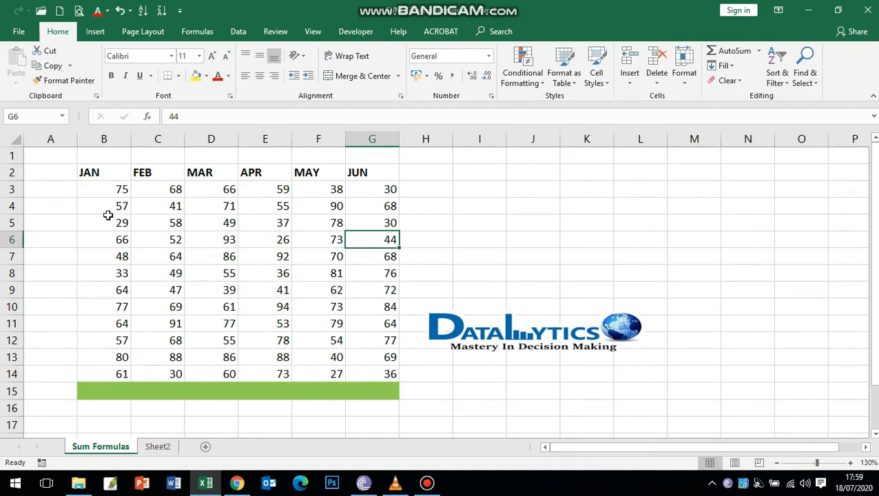
# - Total the JAN column in B15 with =SUM(B3:B14) and fill the formula across to G15
pyautogui.click(114, 389)
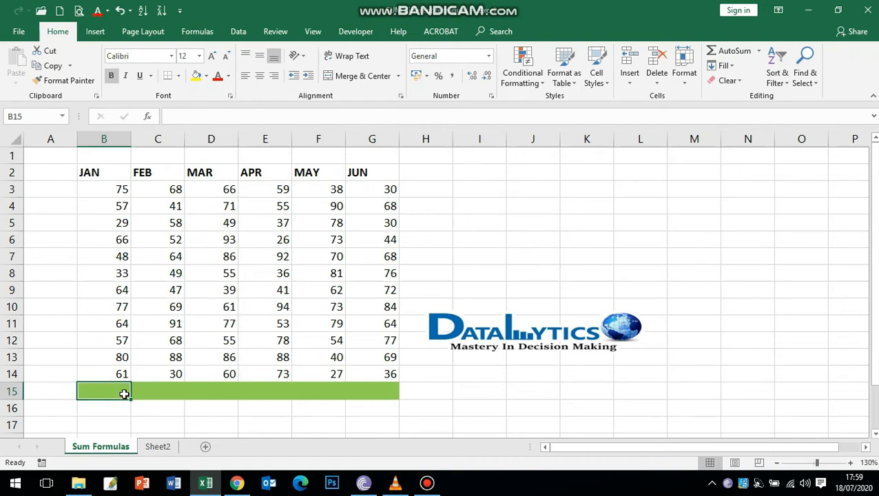
pyautogui.click(201, 116)
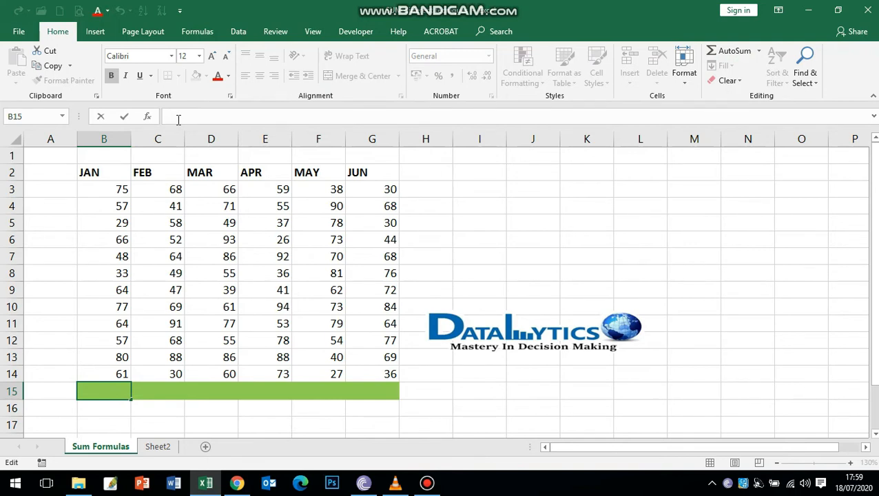
pyautogui.write('=sum')
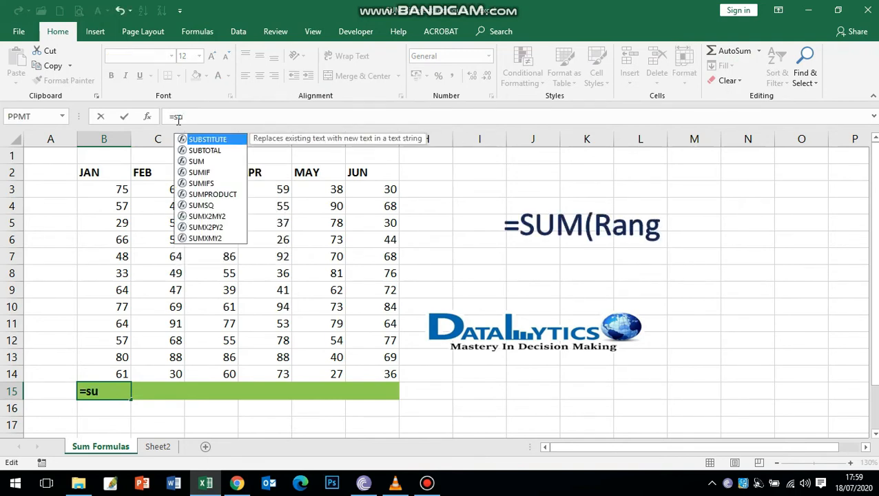
pyautogui.press('Tab')
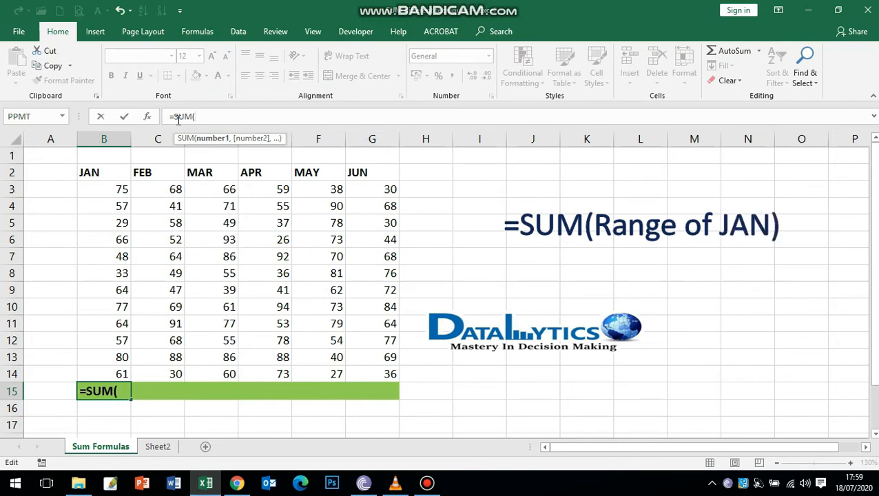
pyautogui.click(111, 190)
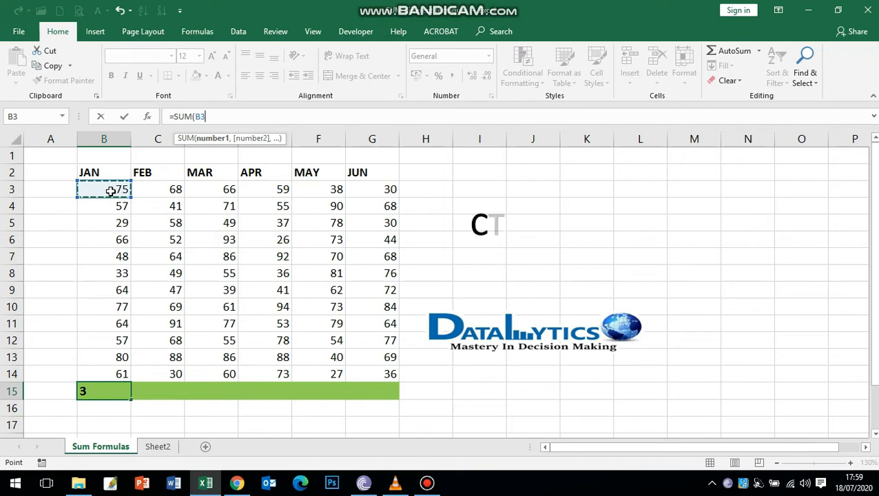
pyautogui.hotkey('ctrl', 'shift', 'Down')
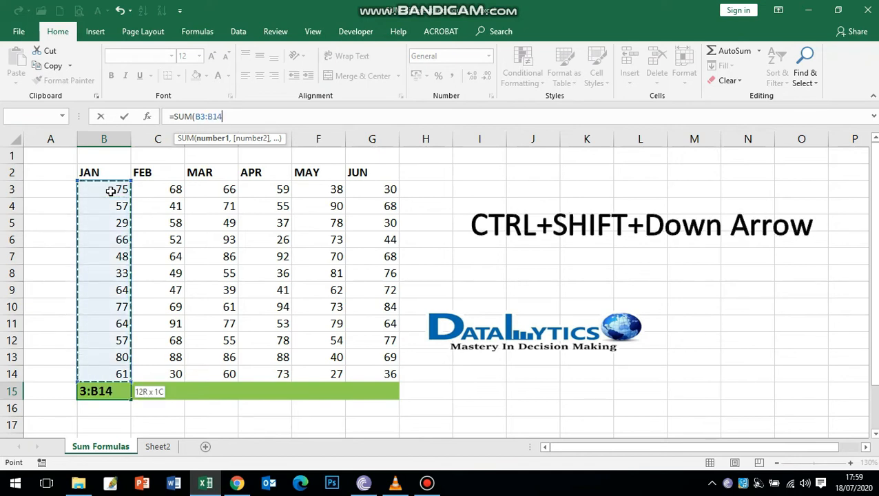
pyautogui.press('Return')
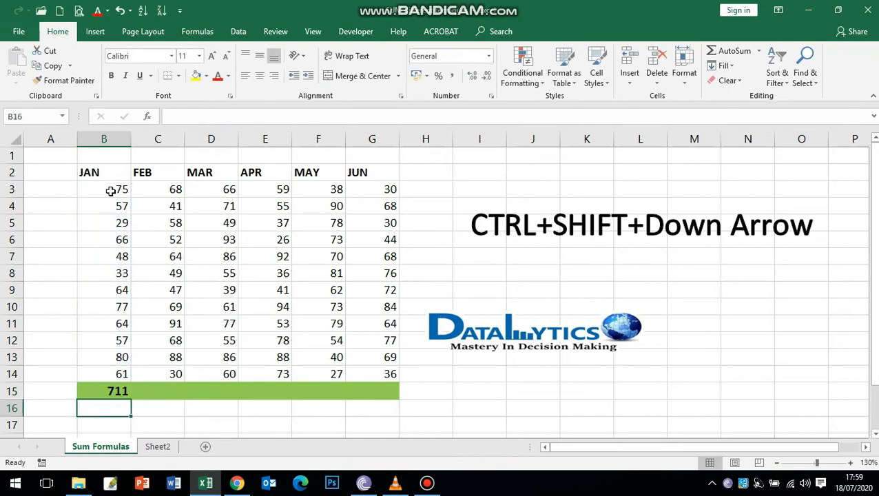
pyautogui.click(113, 387)
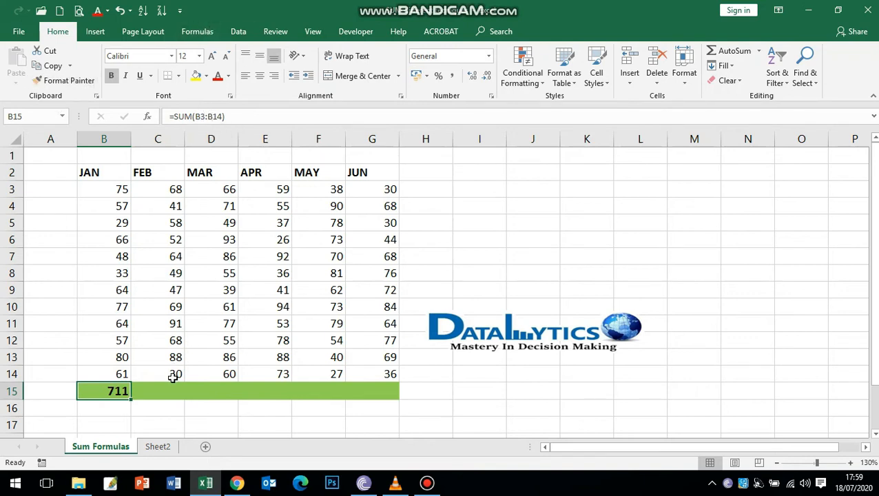
pyautogui.moveTo(131, 399); pyautogui.dragTo(388, 394)
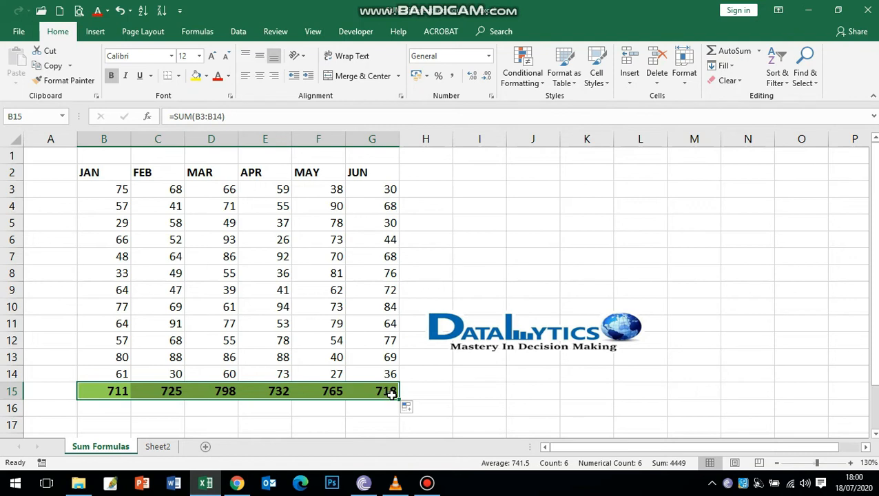
# - Clear the monthly totals from B15:G15
pyautogui.click(151, 410)
pyautogui.moveTo(118, 391); pyautogui.dragTo(375, 401)
pyautogui.press('Delete')
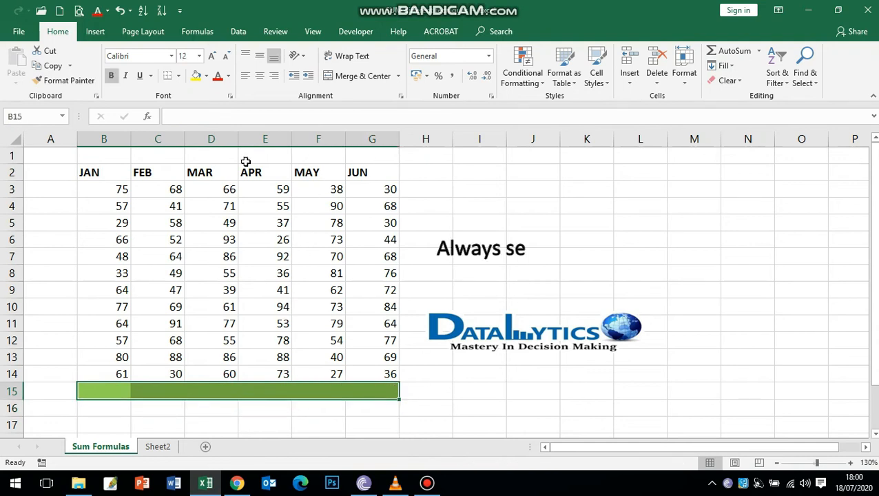
# - Enter =SUM(B3:B14) into the whole range B15:G15 at once, so each month column gets its own total
pyautogui.click(187, 114)
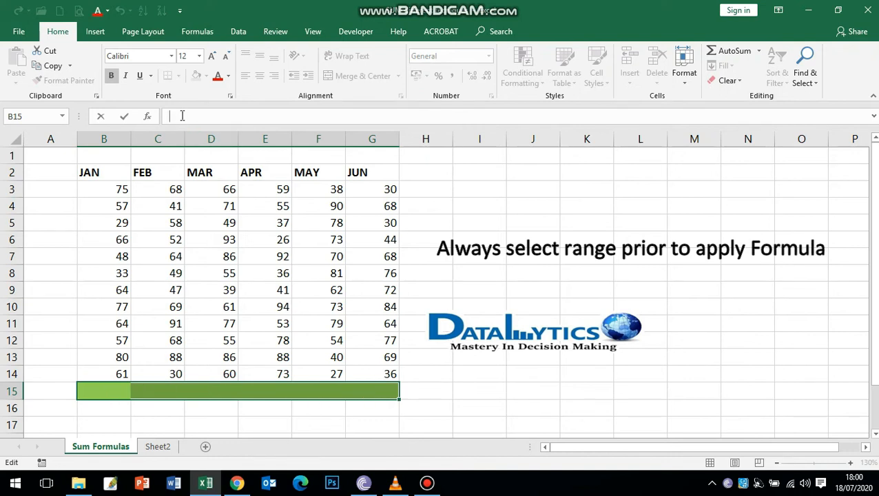
pyautogui.write('=sum')
pyautogui.press('Tab')
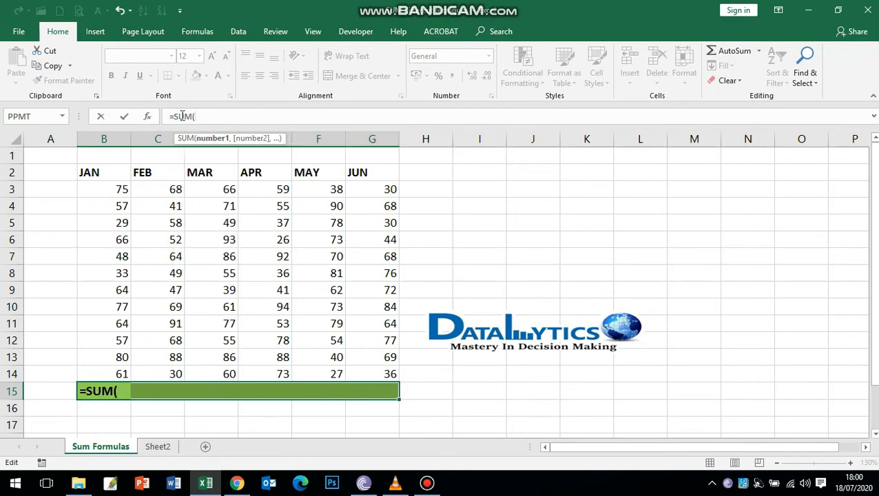
pyautogui.click(110, 191)
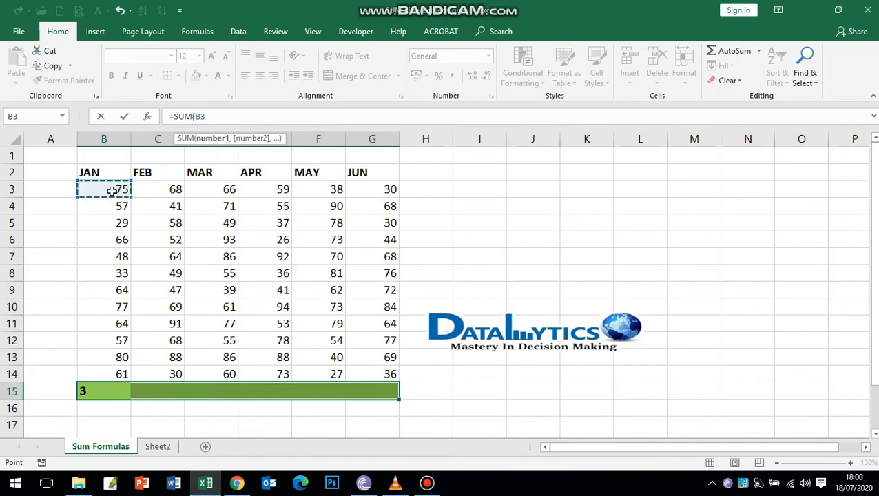
pyautogui.hotkey('ctrl', 'shift', 'Down')
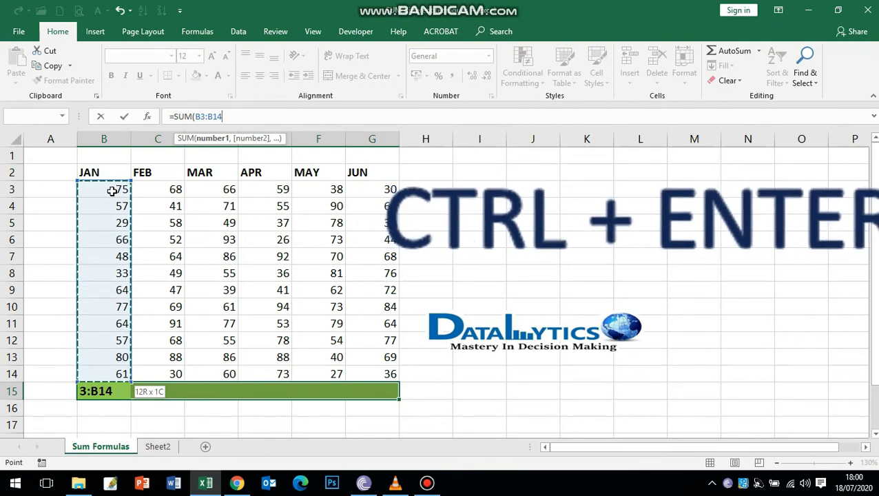
pyautogui.hotkey('ctrl', 'Return')
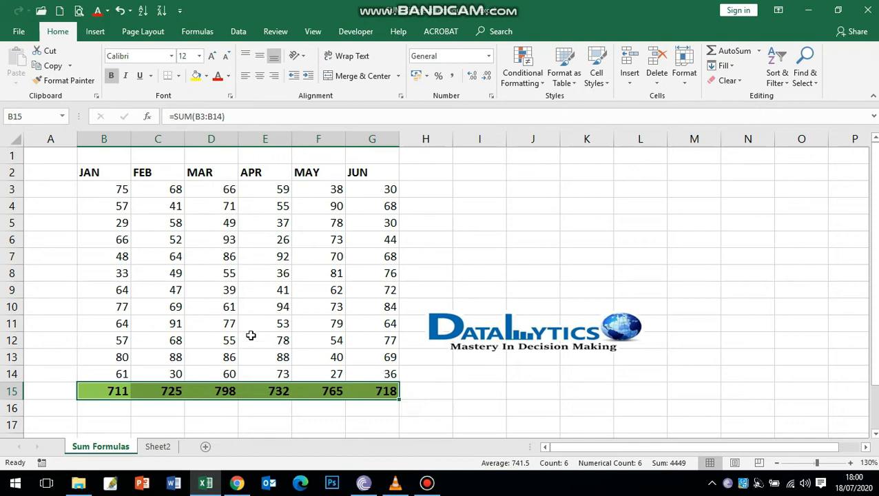
# - Clear the totals in B15:G15 and total all six month columns with AutoSum's Sum function
pyautogui.press('Delete')
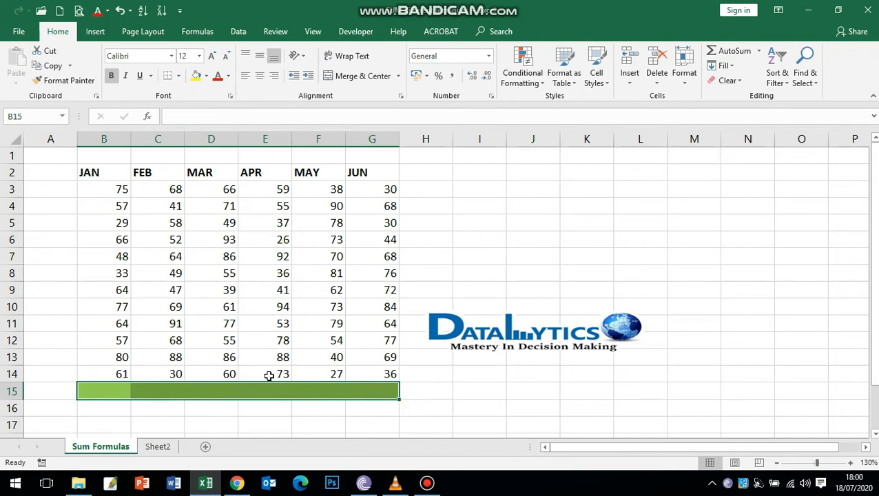
pyautogui.moveTo(121, 391); pyautogui.dragTo(373, 392)
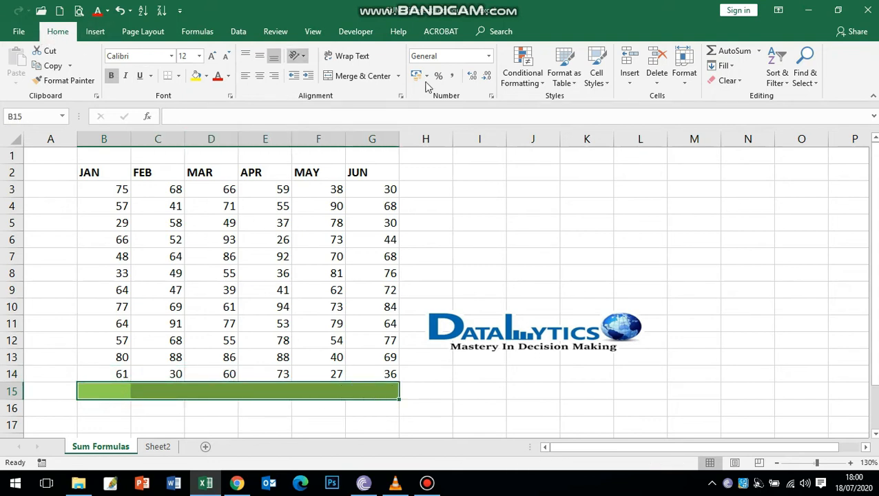
pyautogui.click(759, 52)
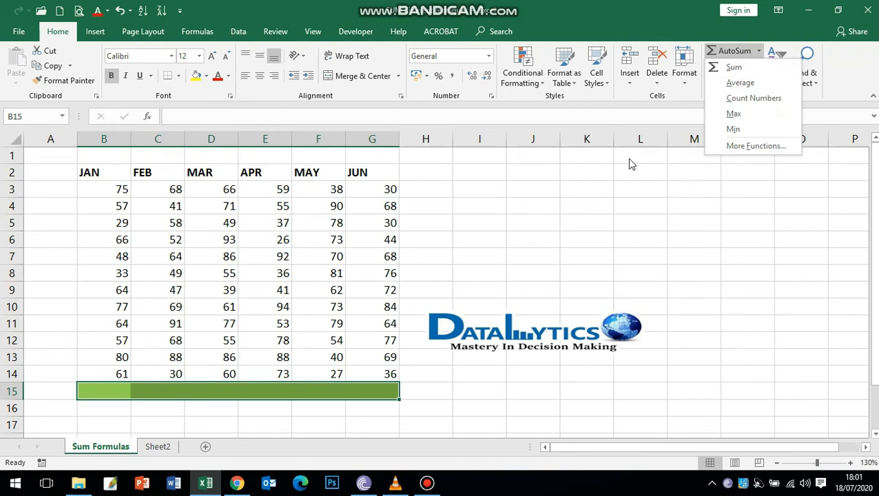
pyautogui.click(730, 69)
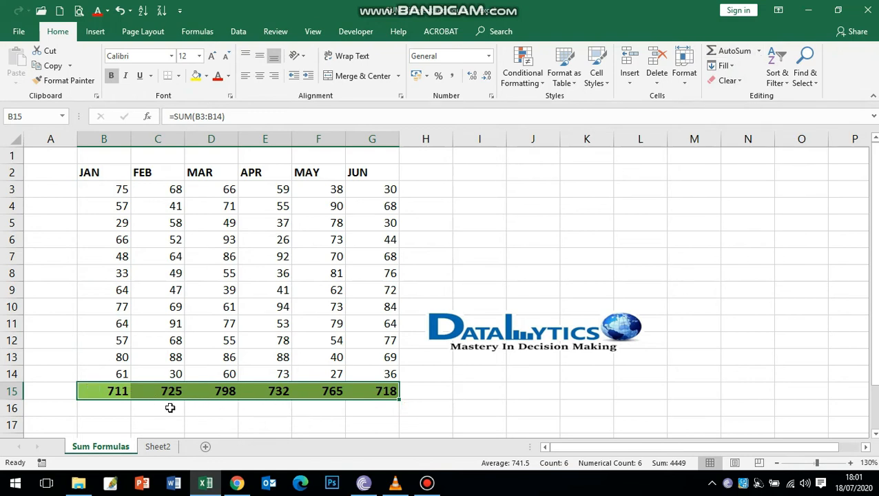
# - Empty the green total row B15:G15 and insert AutoSum totals there again for JAN through JUN
pyautogui.press('Delete')
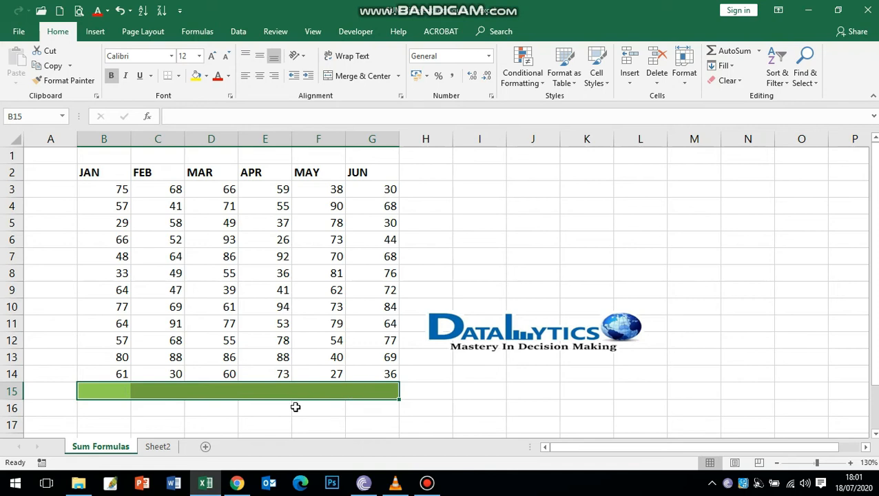
pyautogui.click(117, 405)
pyautogui.moveTo(113, 391); pyautogui.dragTo(384, 394)
pyautogui.hotkey('alt', '=')
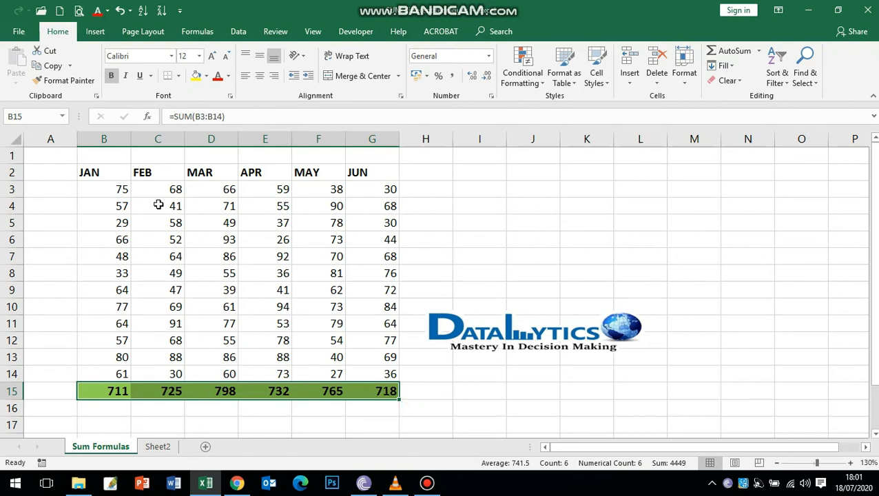
# - Select the JAN values in B3:B14 and add Minimum and Maximum to the status bar calculations
pyautogui.moveTo(118, 190); pyautogui.dragTo(113, 372)
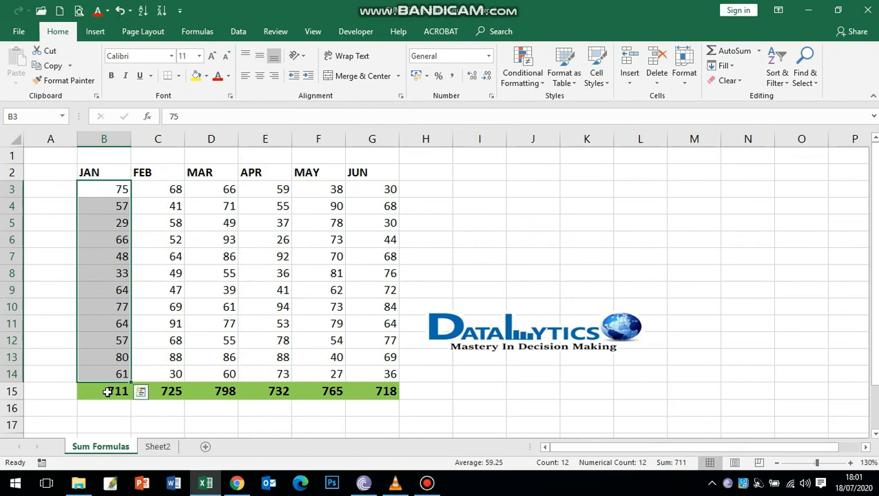
pyautogui.rightClick(529, 467)
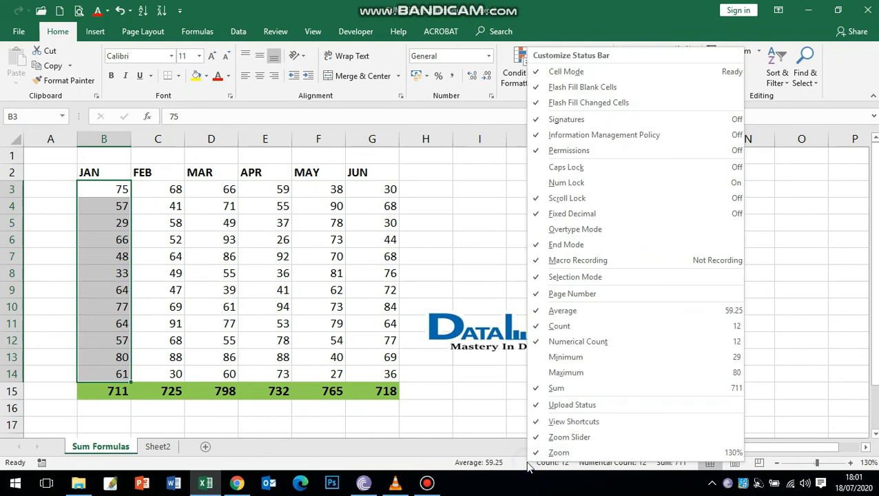
pyautogui.click(554, 358)
pyautogui.click(551, 373)
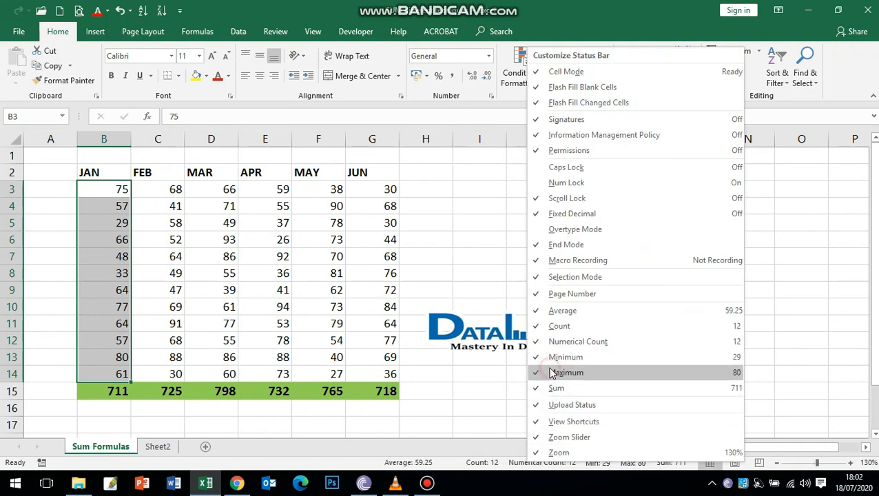
pyautogui.click(495, 384)
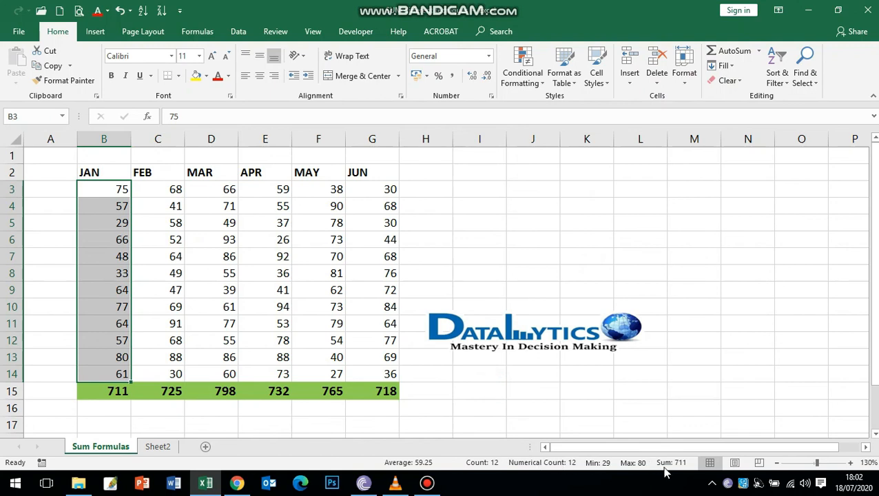